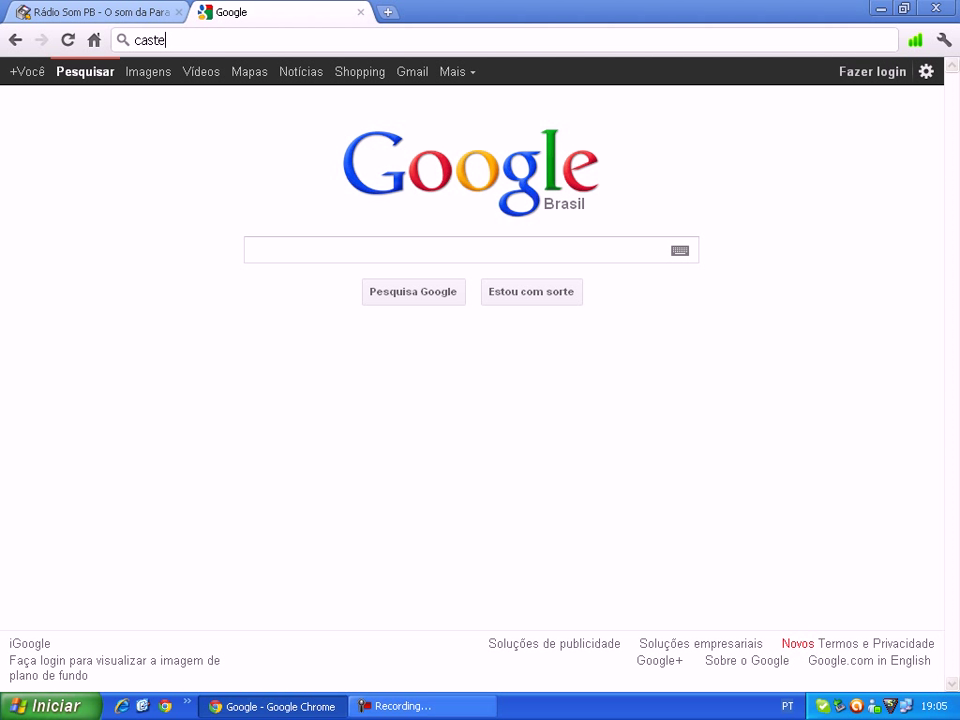
- Place the cursor at the start of the caster.fm address in Chrome's address bar
{"action": "left_click", "coordinate": [135, 40]}
{"action": "type", "text": "www."}
{"action": "key", "text": "Return"}
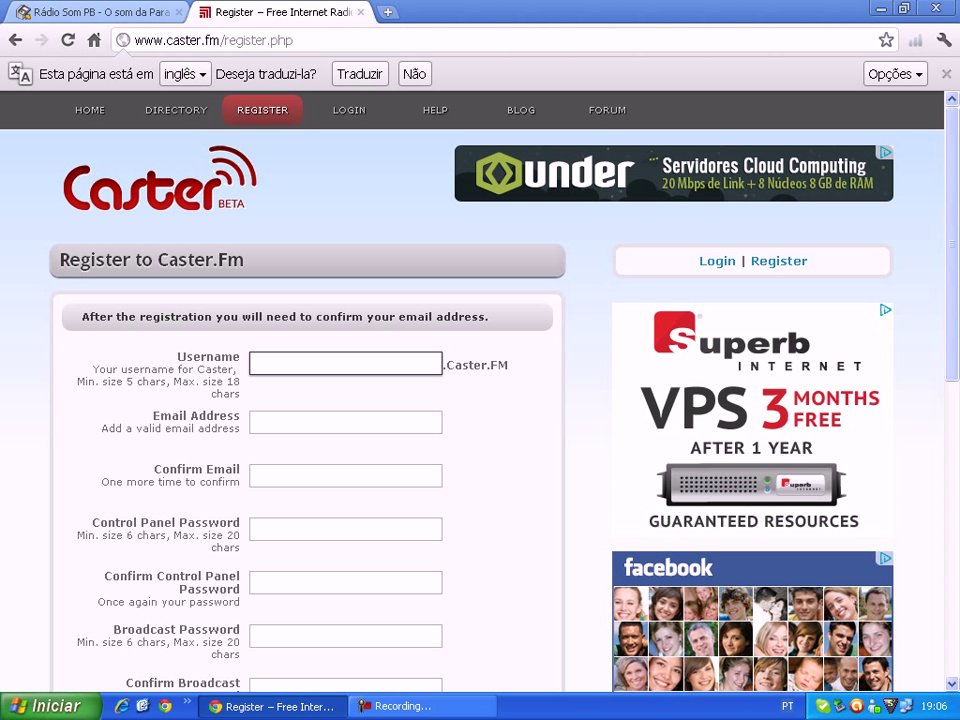
{"action": "type", "text": "portalbr93radio"}
- Start an e-mail address, clear it again, and move to the Confirm Email field
{"action": "left_click", "coordinate": [345, 422]}
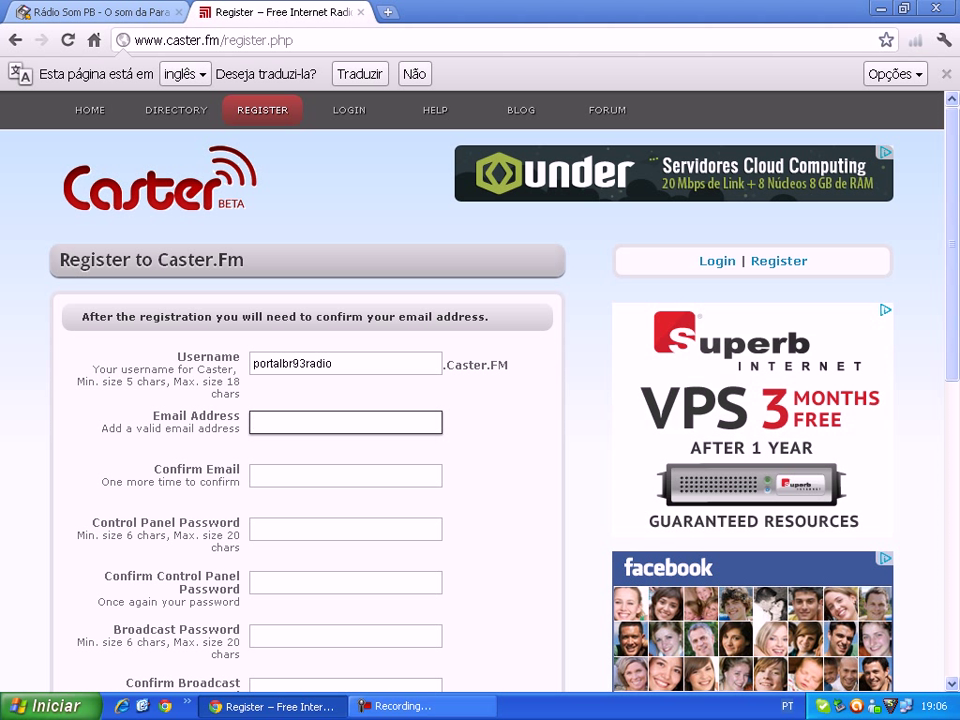
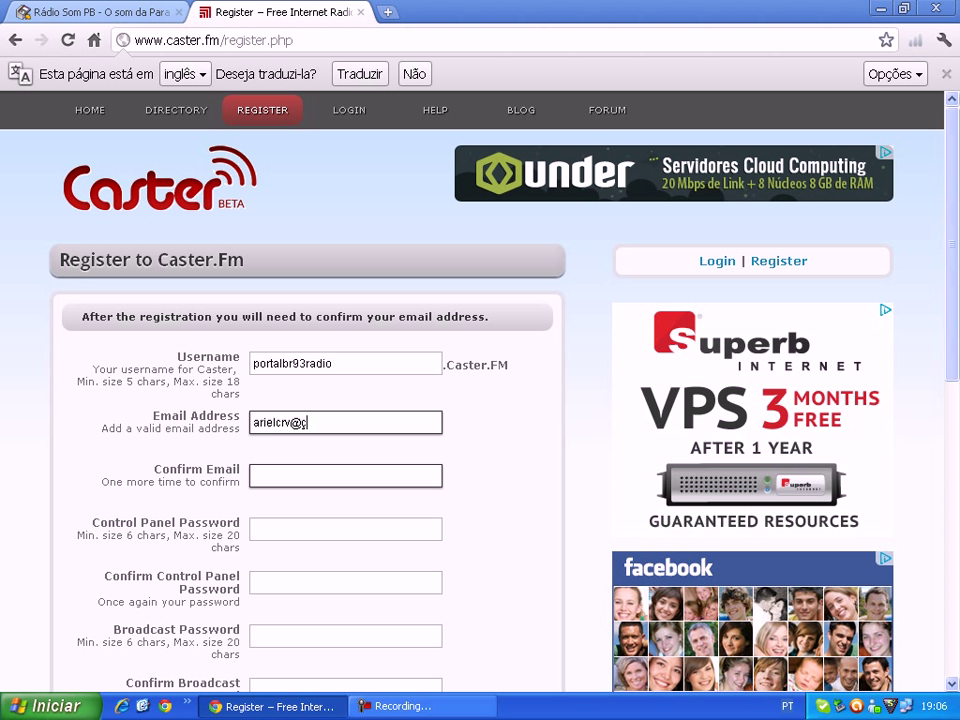
{"action": "key", "text": "ctrl+a"}
{"action": "key", "text": "BackSpace"}
{"action": "key", "text": "Tab"}
{"action": "left_click", "coordinate": [345, 529]}
- Go through the control panel and broadcast password fields of the sign-up form
{"action": "scroll", "coordinate": [470, 400], "scroll_direction": "down", "scroll_amount": 2}
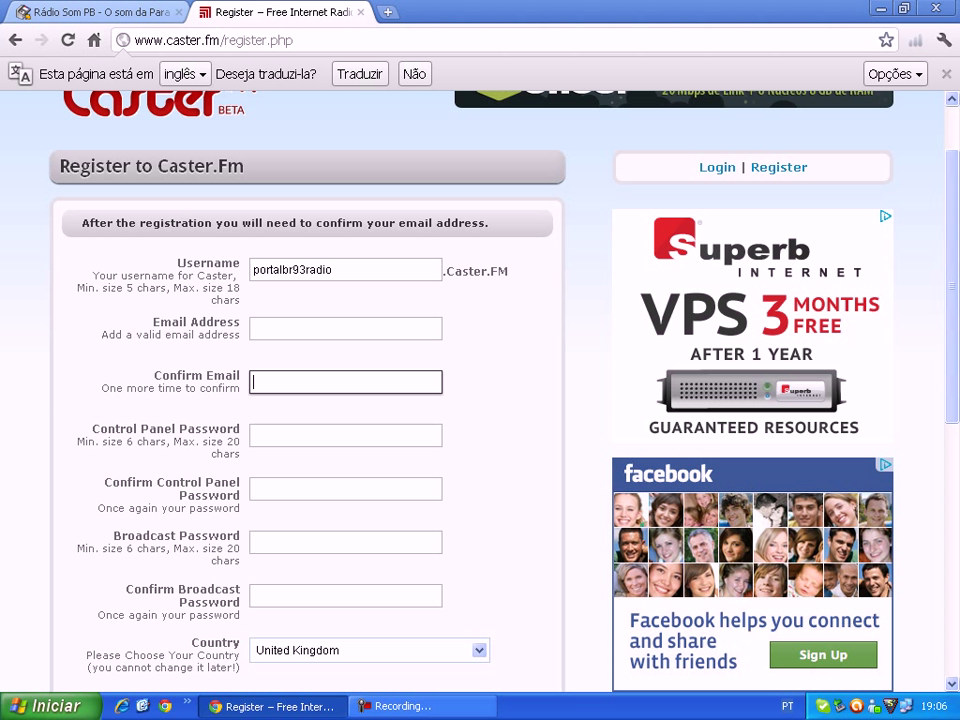
{"action": "left_click_drag", "start_coordinate": [92, 428], "coordinate": [233, 429]}
{"action": "key", "text": "Tab"}
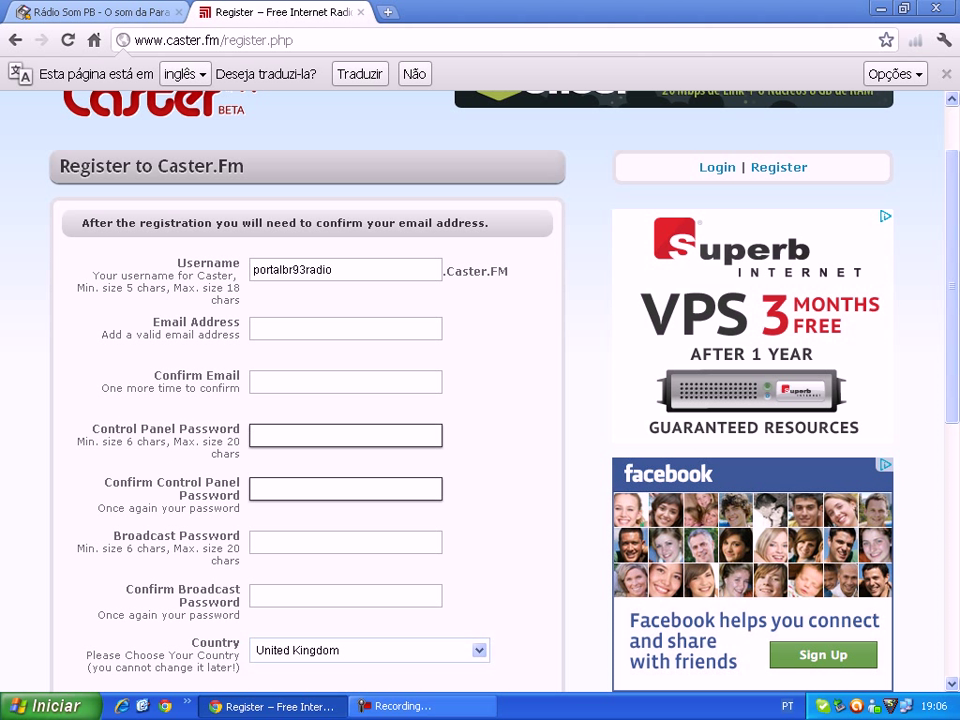
{"action": "left_click_drag", "start_coordinate": [104, 482], "coordinate": [240, 495]}
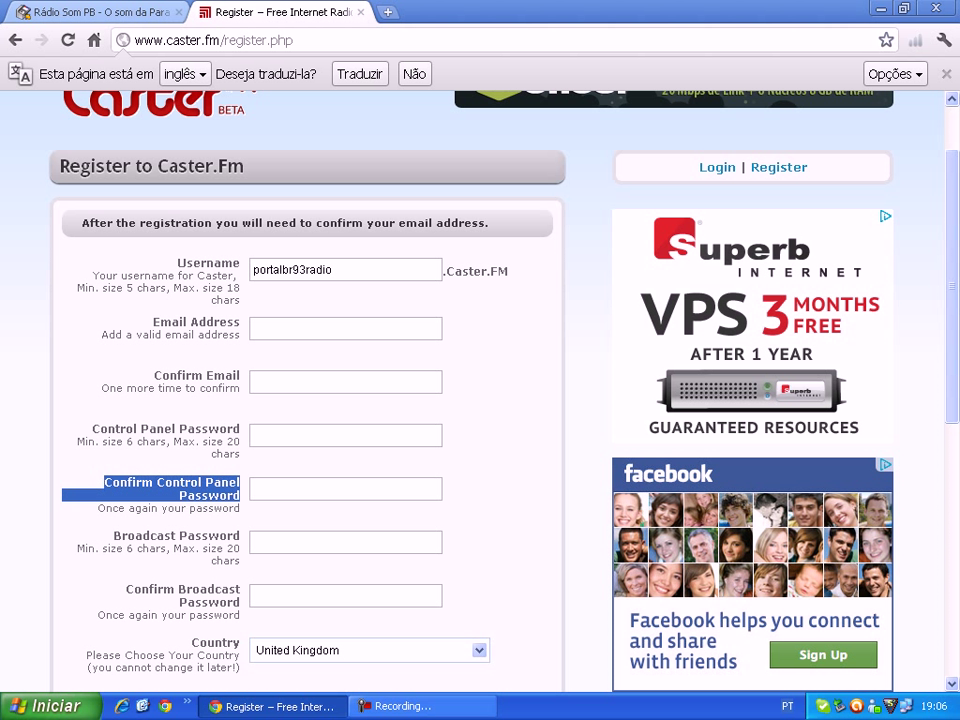
{"action": "key", "text": "Tab"}
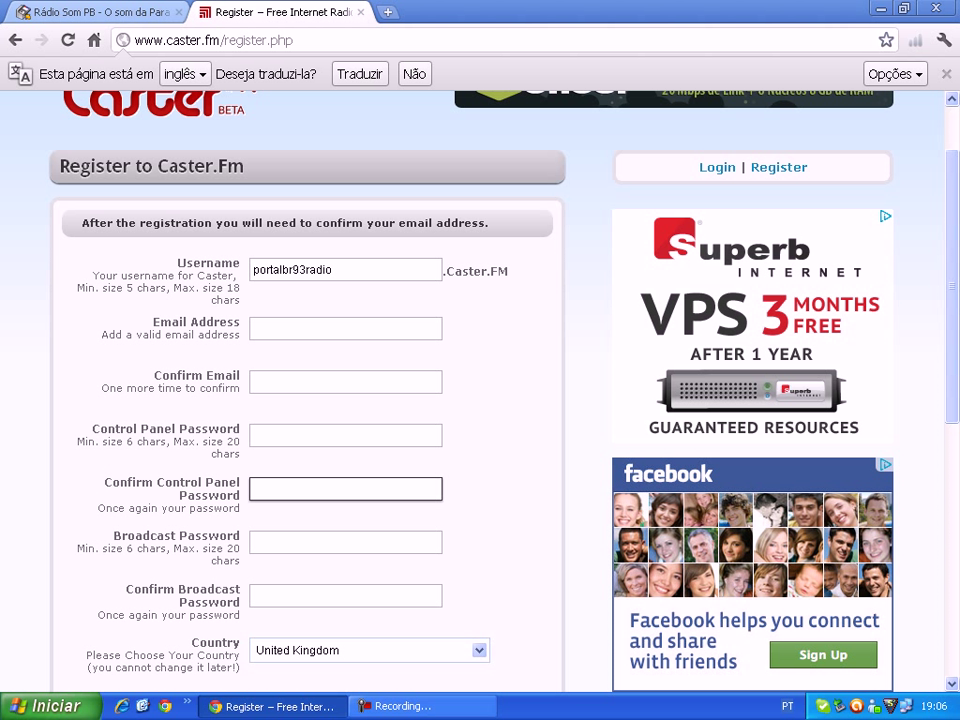
{"action": "left_click_drag", "start_coordinate": [113, 536], "coordinate": [240, 690]}
{"action": "left_click", "coordinate": [240, 688]}
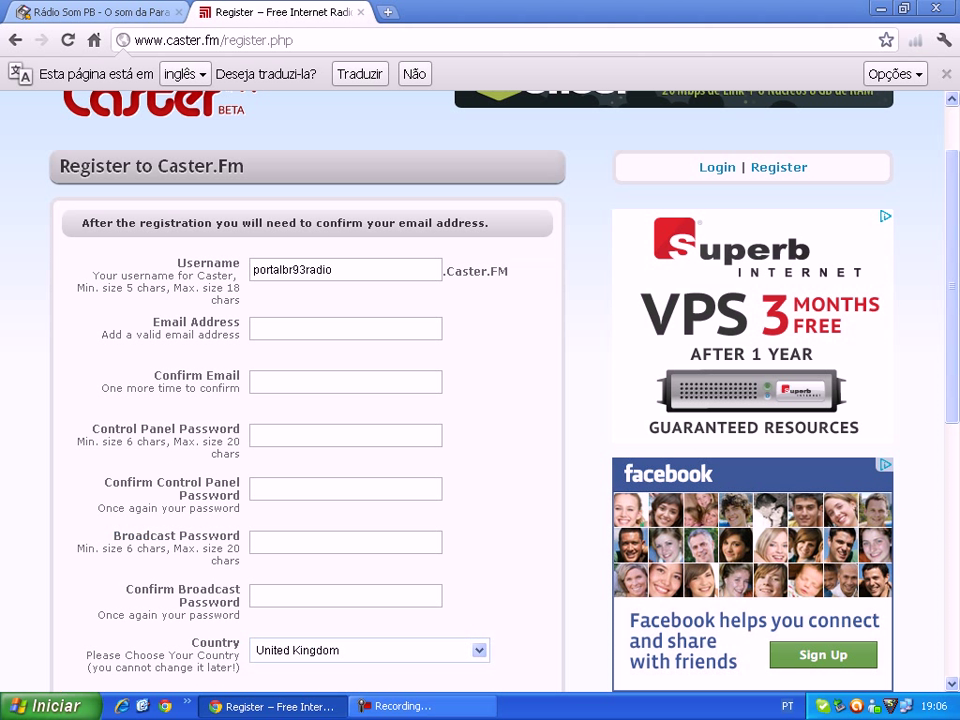
{"action": "left_click_drag", "start_coordinate": [110, 590], "coordinate": [240, 690]}
{"action": "left_click", "coordinate": [345, 596]}
- Set the Country dropdown to Brazil
{"action": "left_click", "coordinate": [370, 650]}
{"action": "scroll", "coordinate": [360, 484], "scroll_direction": "down", "scroll_amount": 15}
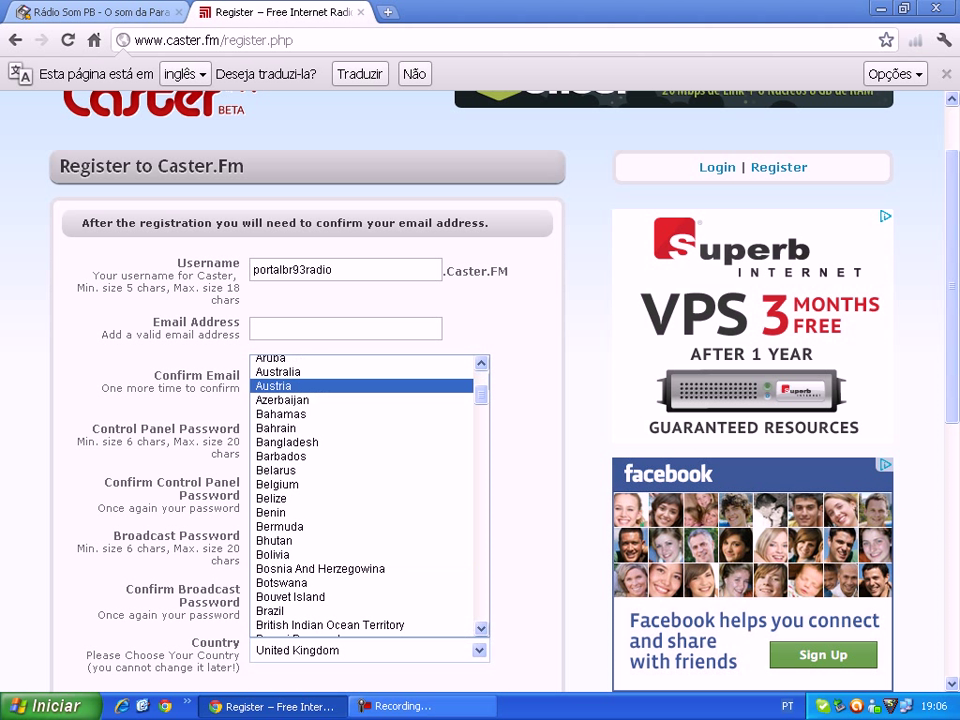
{"action": "scroll", "coordinate": [360, 484], "scroll_direction": "up", "scroll_amount": 4}
{"action": "scroll", "coordinate": [360, 484], "scroll_direction": "up", "scroll_amount": 7}
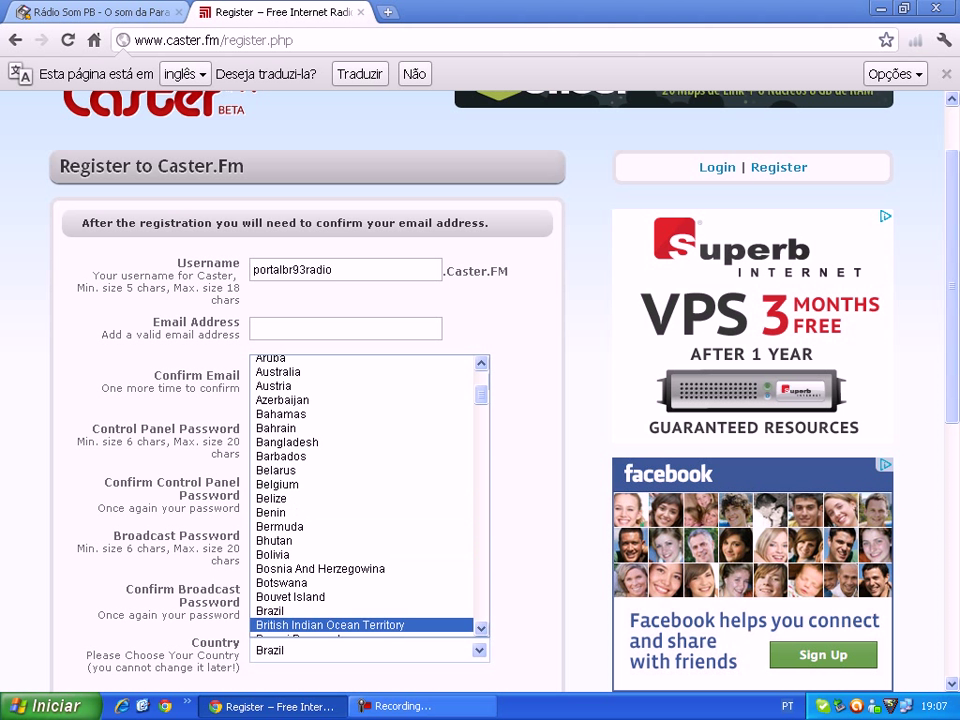
{"action": "left_click", "coordinate": [300, 610]}
- Type the image verification text and submit the registration form
{"action": "scroll", "coordinate": [470, 390], "scroll_direction": "down", "scroll_amount": 2}
{"action": "left_click", "coordinate": [345, 517]}
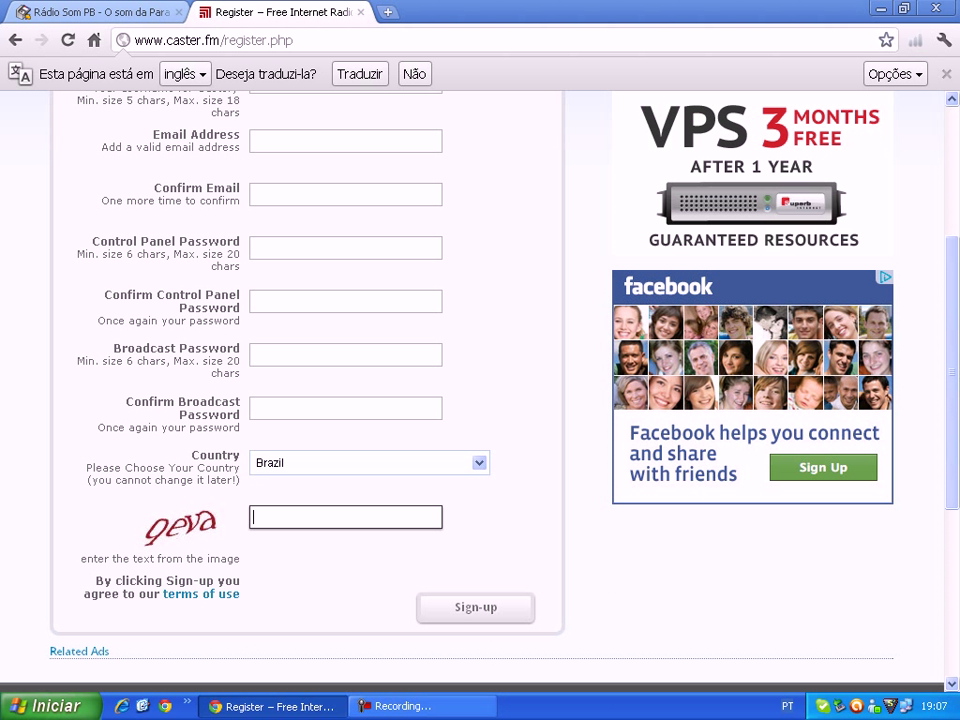
{"action": "type", "text": "que"}
{"action": "type", "text": "a"}
{"action": "key", "text": "Return"}
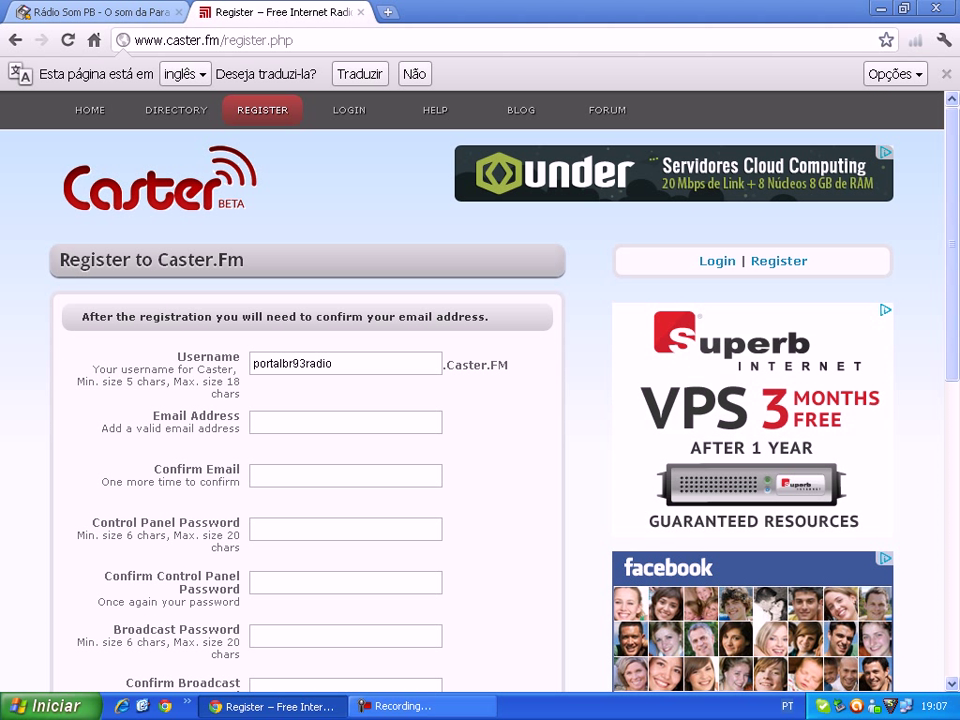
- From the Caster.fm home page, enter the start-server captcha to launch the server
{"action": "left_click", "coordinate": [89, 110]}
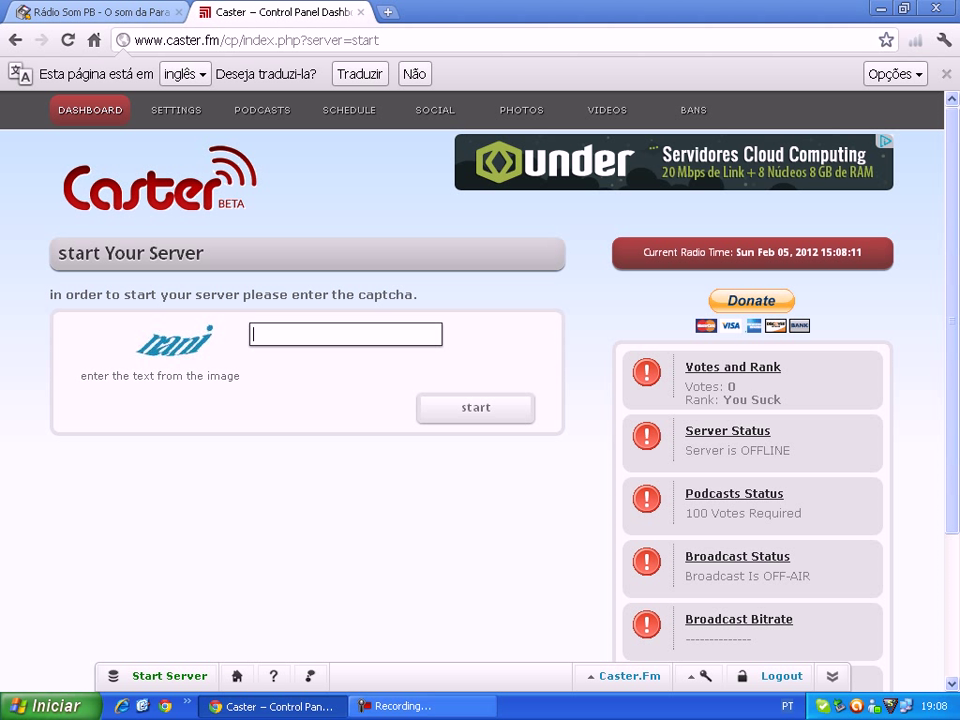
{"action": "type", "text": "nani"}
{"action": "key", "text": "Tab"}
{"action": "key", "text": "Return"}
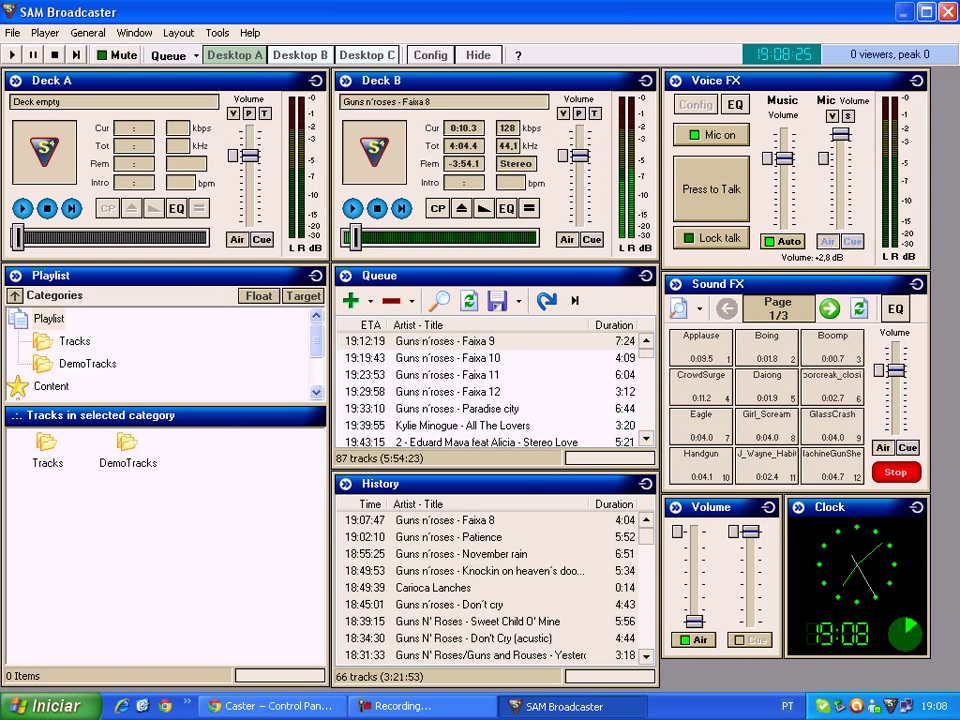
- Switch to Desktop B and add a new encoder from the Encoders panel
{"action": "left_click", "coordinate": [300, 55]}
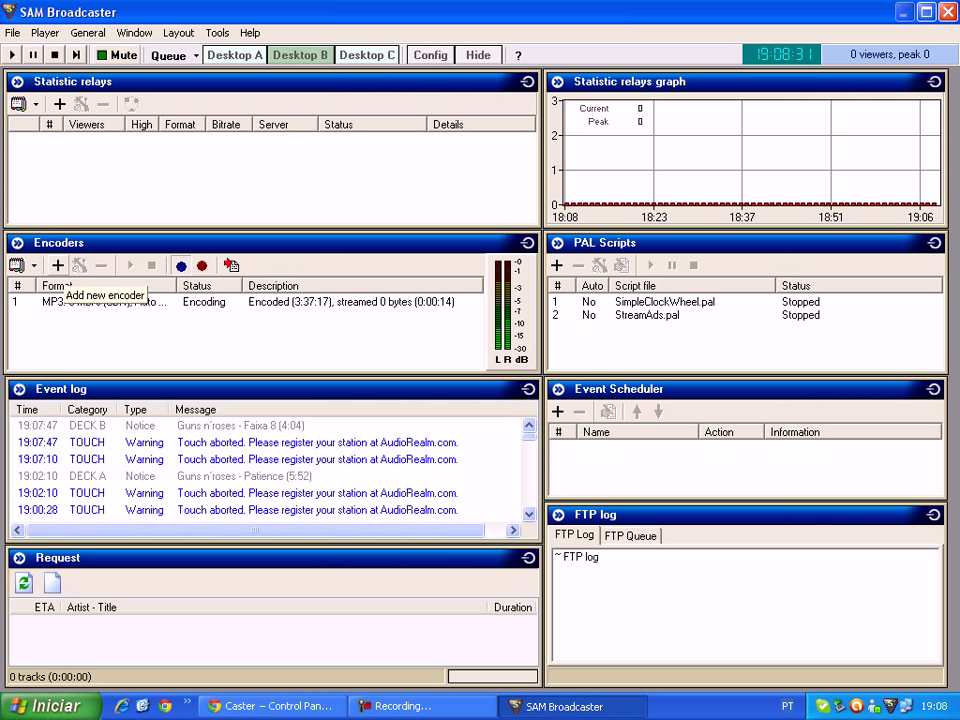
{"action": "left_click", "coordinate": [57, 265]}
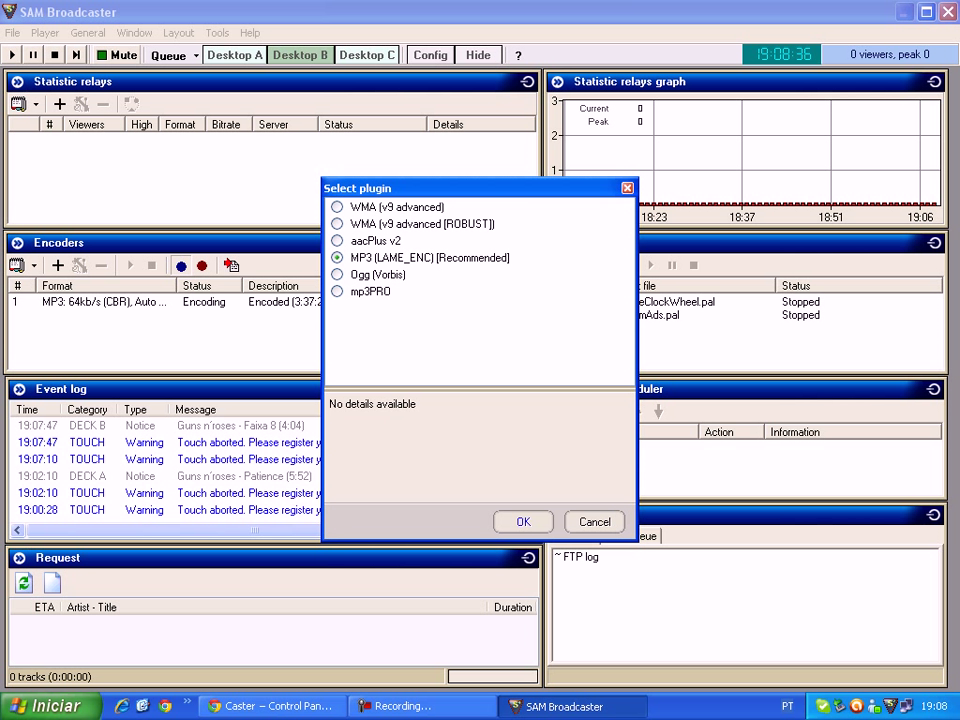
- Choose the MP3 (LAME_ENC) encoder, auto-starting after 1 second and reconnecting after 3 seconds
{"action": "key", "text": "Return"}
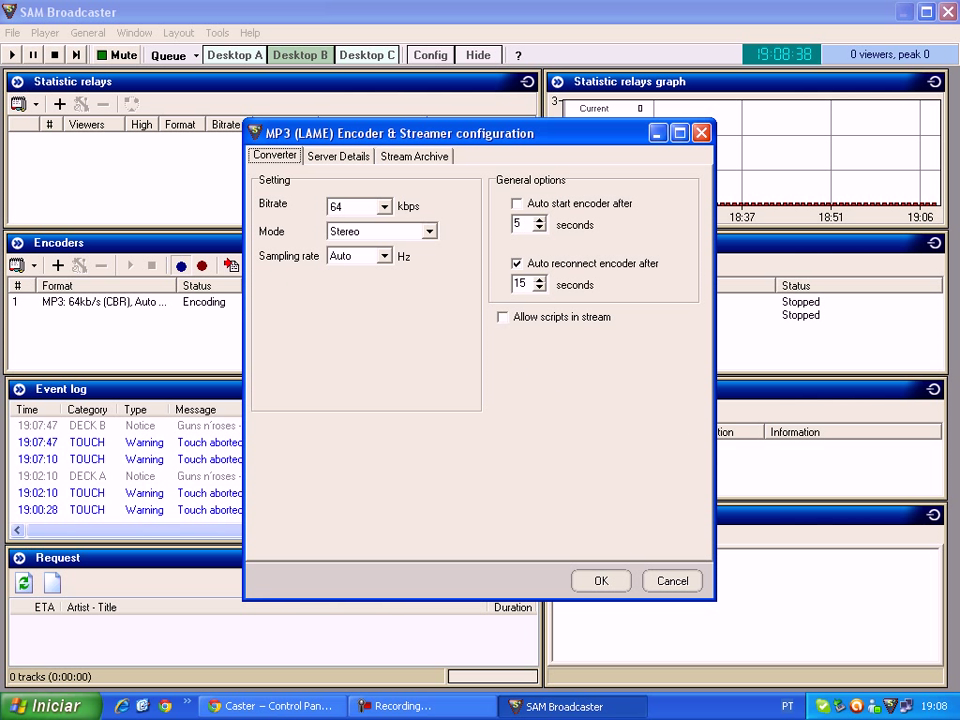
{"action": "left_click", "coordinate": [516, 203]}
{"action": "key", "text": "Tab"}
{"action": "type", "text": "1"}
{"action": "key", "text": "Tab"}
{"action": "key", "text": "Tab"}
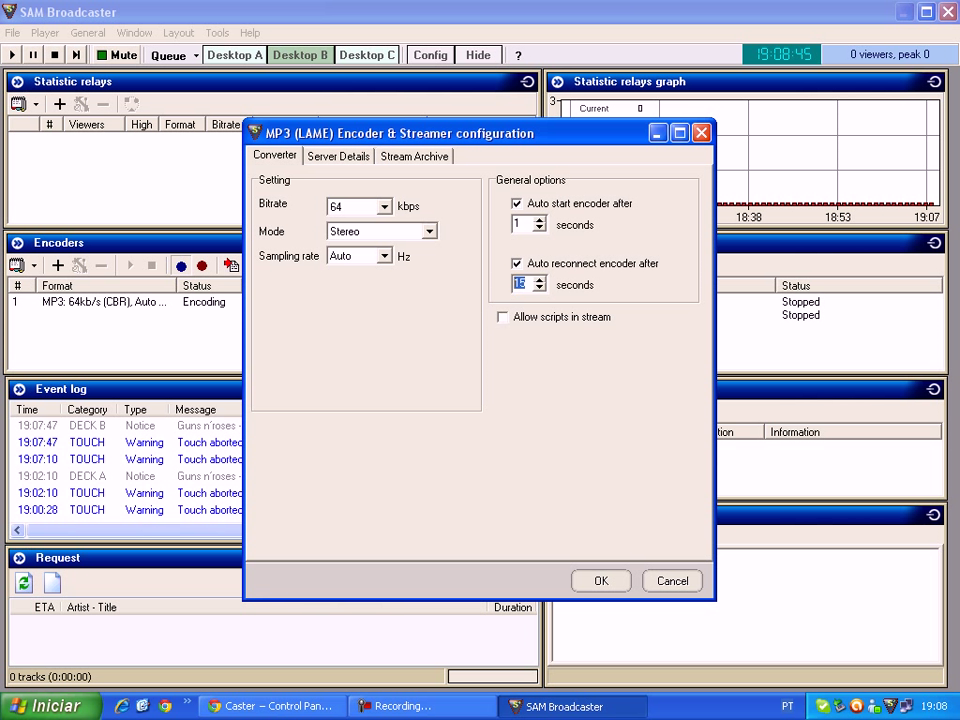
{"action": "type", "text": "3"}
{"action": "key", "text": "ctrl+Tab"}
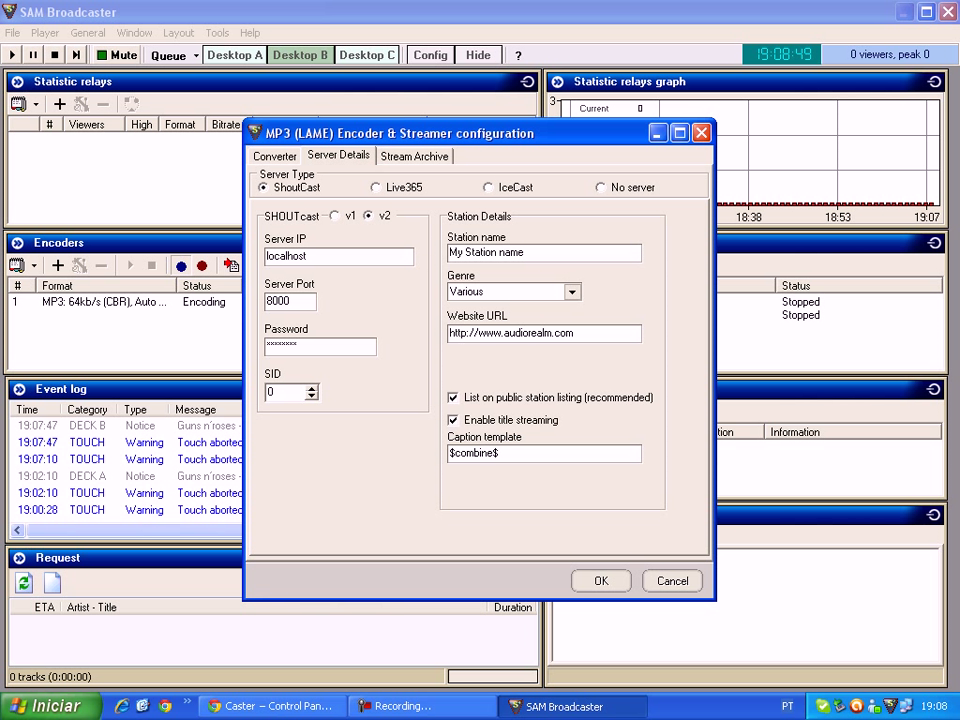
- Set the encoder's server type to IceCast and select the Server IP on Caster.fm's dashboard
{"action": "left_click", "coordinate": [488, 187]}
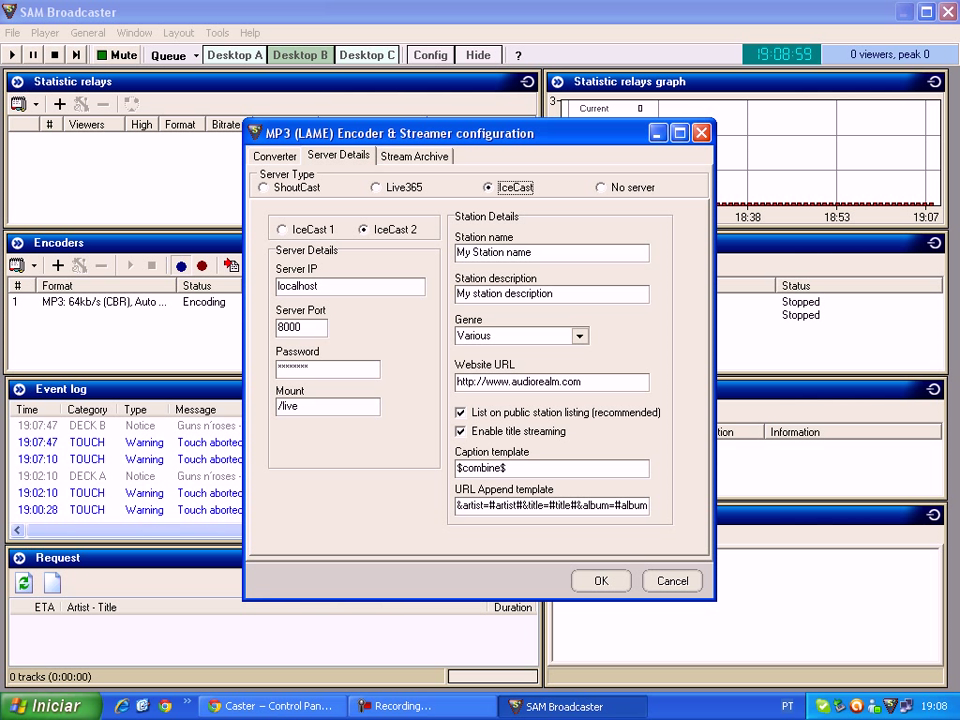
{"action": "left_click", "coordinate": [270, 706]}
{"action": "left_click_drag", "start_coordinate": [236, 332], "coordinate": [140, 332]}
{"action": "key", "text": "ctrl+c"}
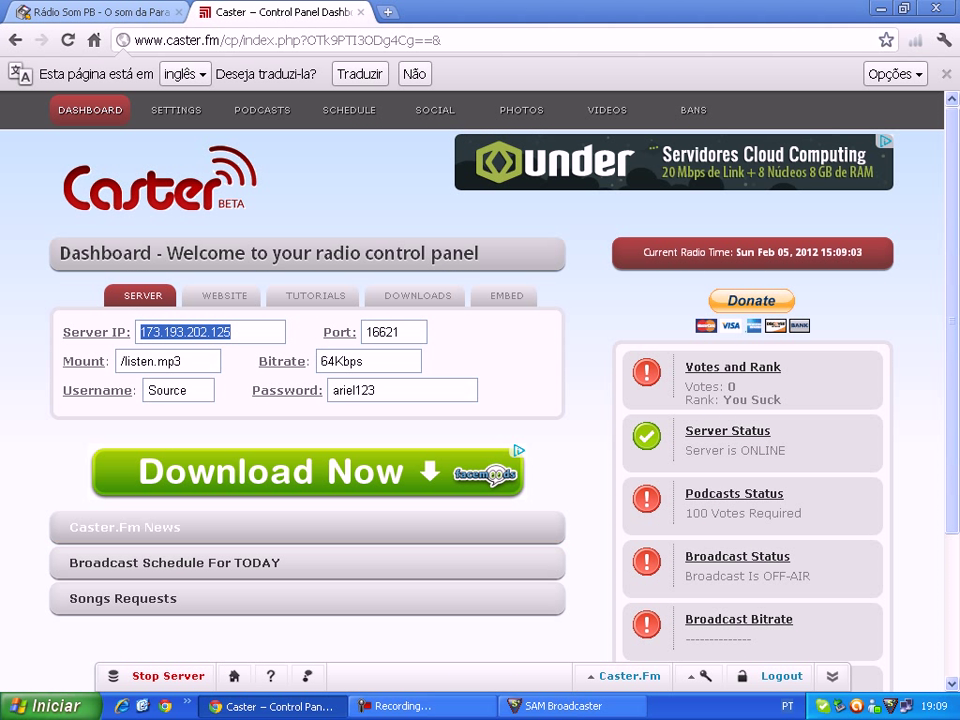
- Paste server IP 173.193.202.125 and port 16621 from Caster.fm into the encoder
{"action": "left_click", "coordinate": [560, 706]}
{"action": "double_click", "coordinate": [310, 286]}
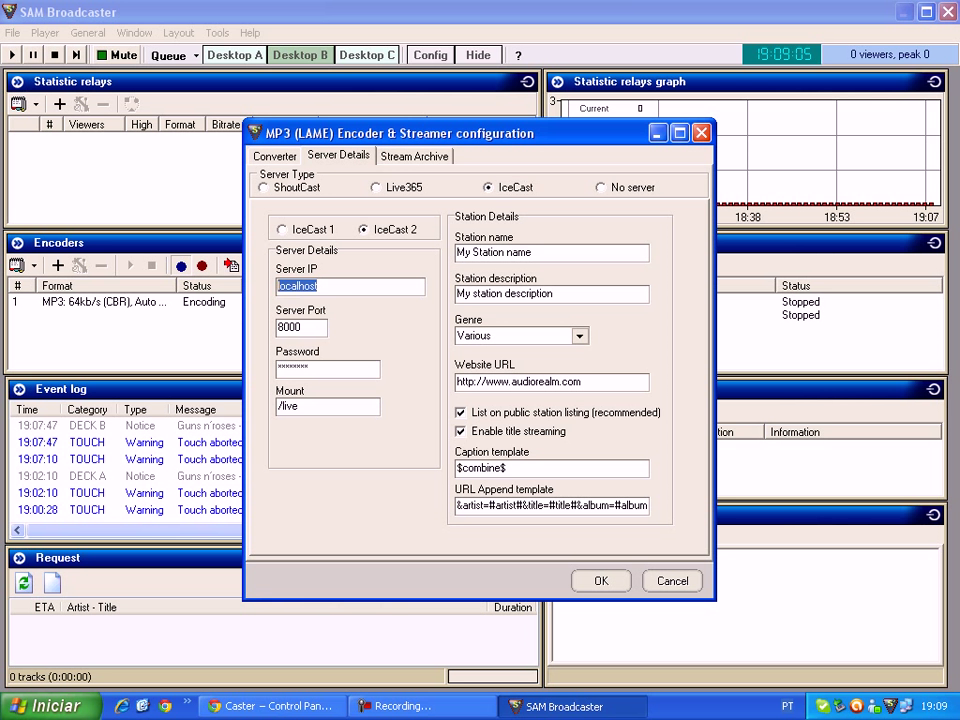
{"action": "key", "text": "ctrl+v"}
{"action": "left_click", "coordinate": [270, 706]}
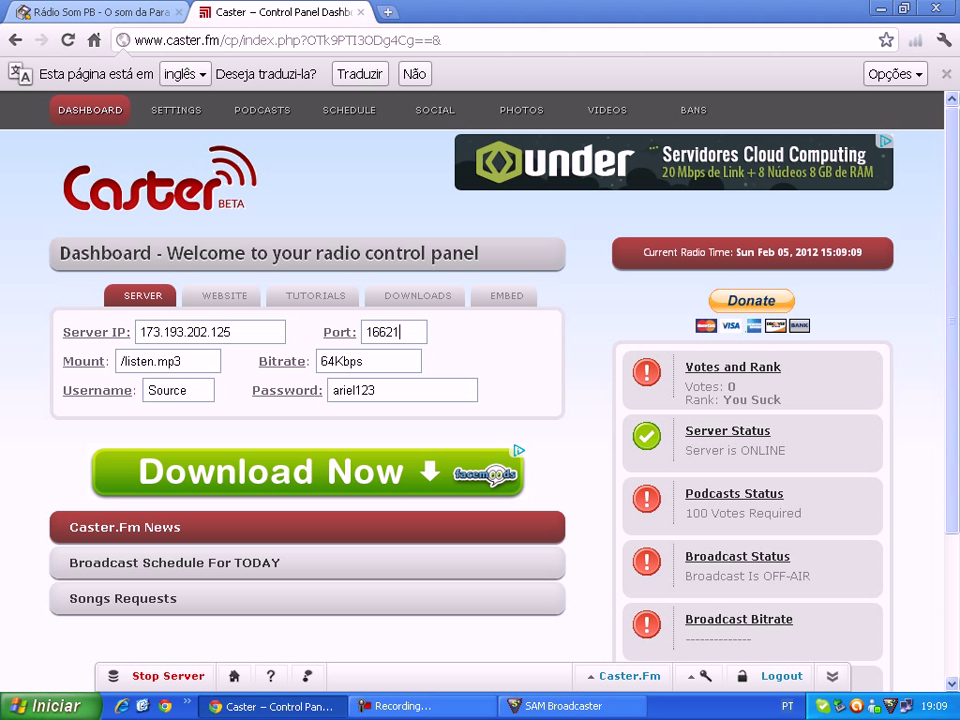
{"action": "double_click", "coordinate": [385, 332]}
{"action": "key", "text": "ctrl+c"}
{"action": "key", "text": "alt+Tab"}
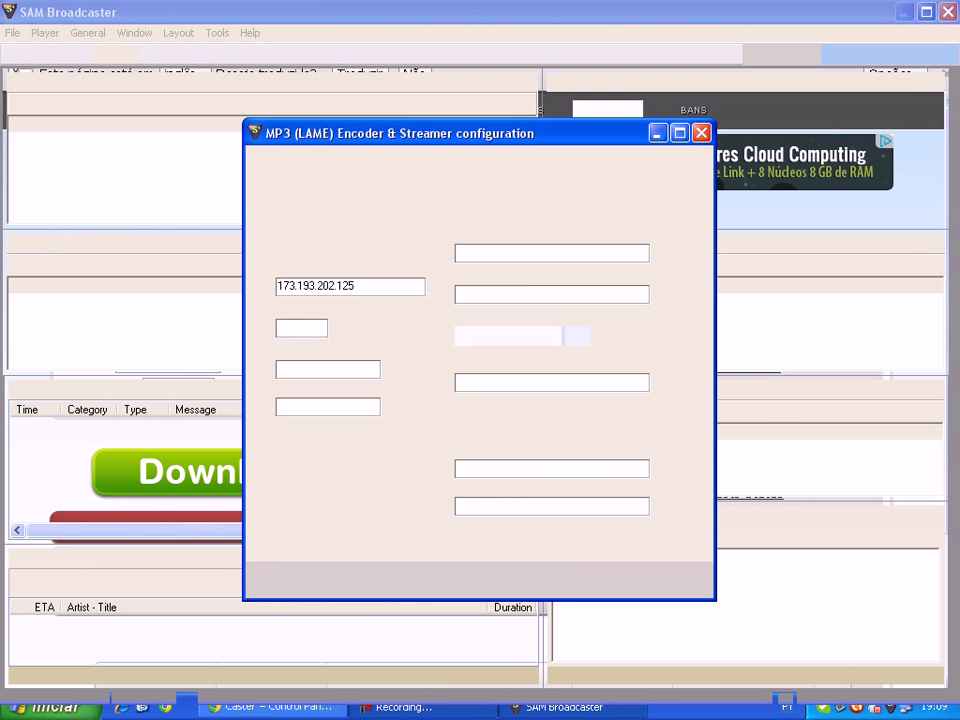
{"action": "double_click", "coordinate": [300, 327]}
{"action": "key", "text": "ctrl+v"}
- Enter the broadcast password and paste mount /listen.mp3 from Caster.fm
{"action": "key", "text": "Tab"}
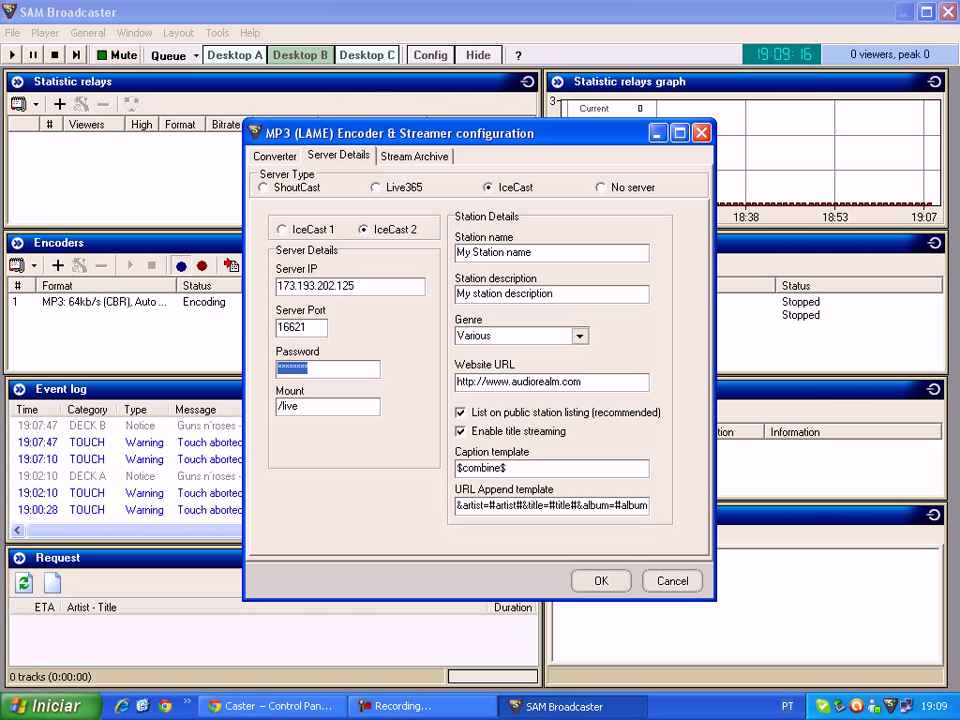
{"action": "type", "text": "********"}
{"action": "key", "text": "alt+Tab"}
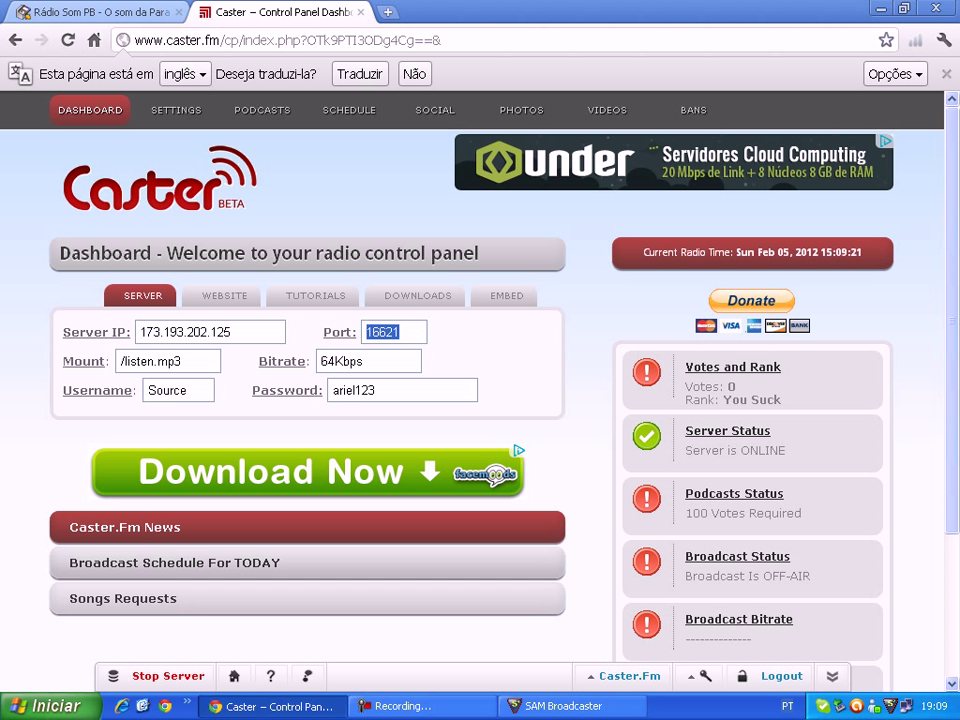
{"action": "left_click", "coordinate": [165, 361]}
{"action": "key", "text": "ctrl+c"}
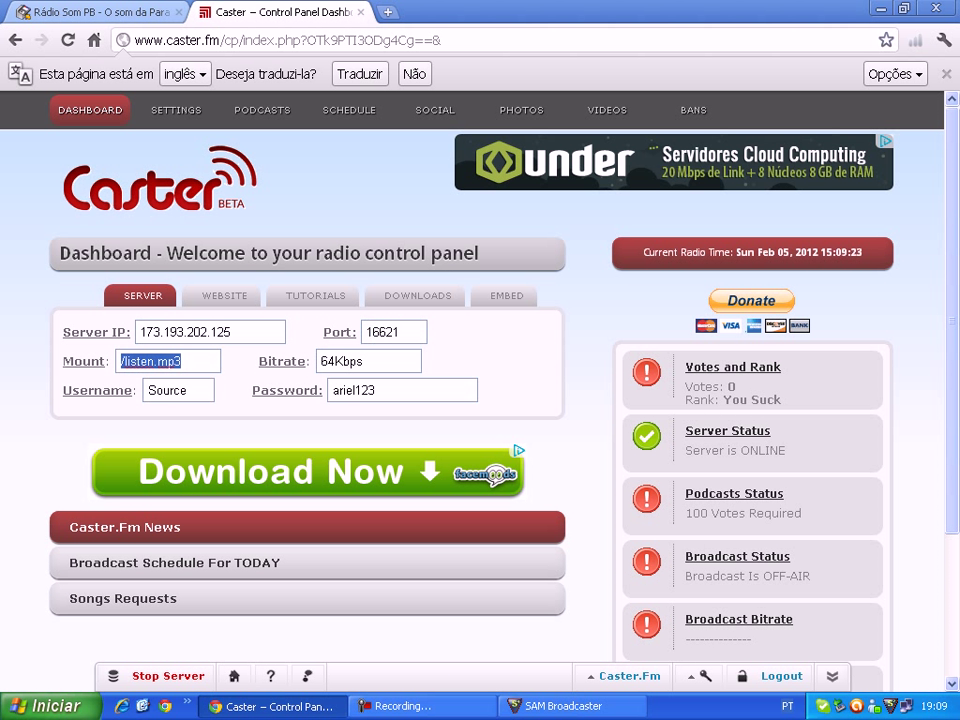
{"action": "key", "text": "alt+Tab"}
{"action": "key", "text": "ctrl+a"}
{"action": "key", "text": "ctrl+v"}
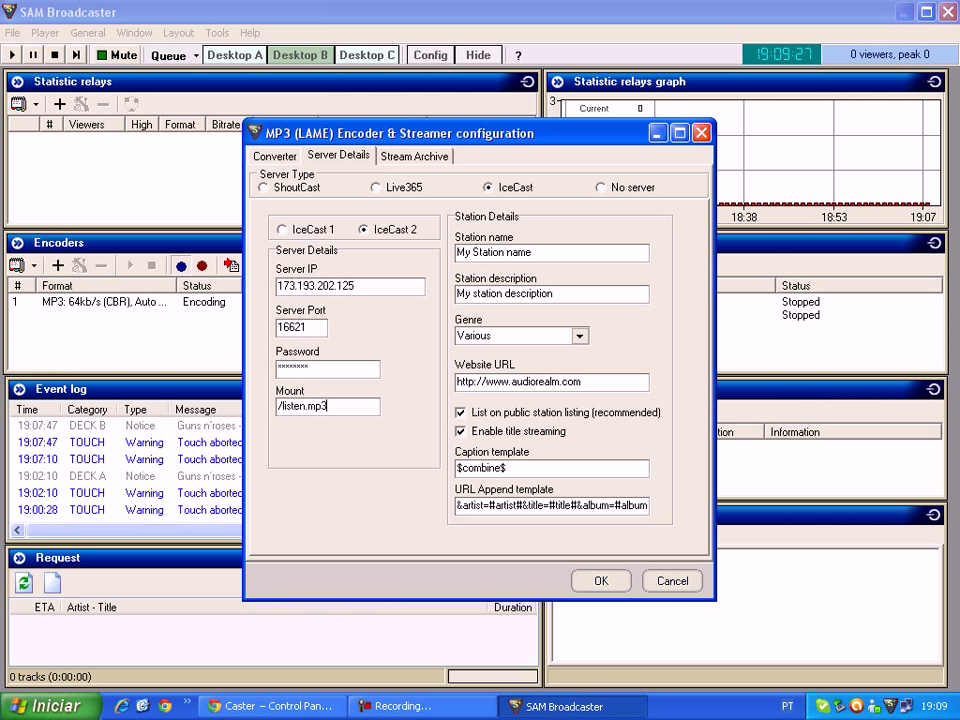
{"action": "left_click", "coordinate": [552, 252]}
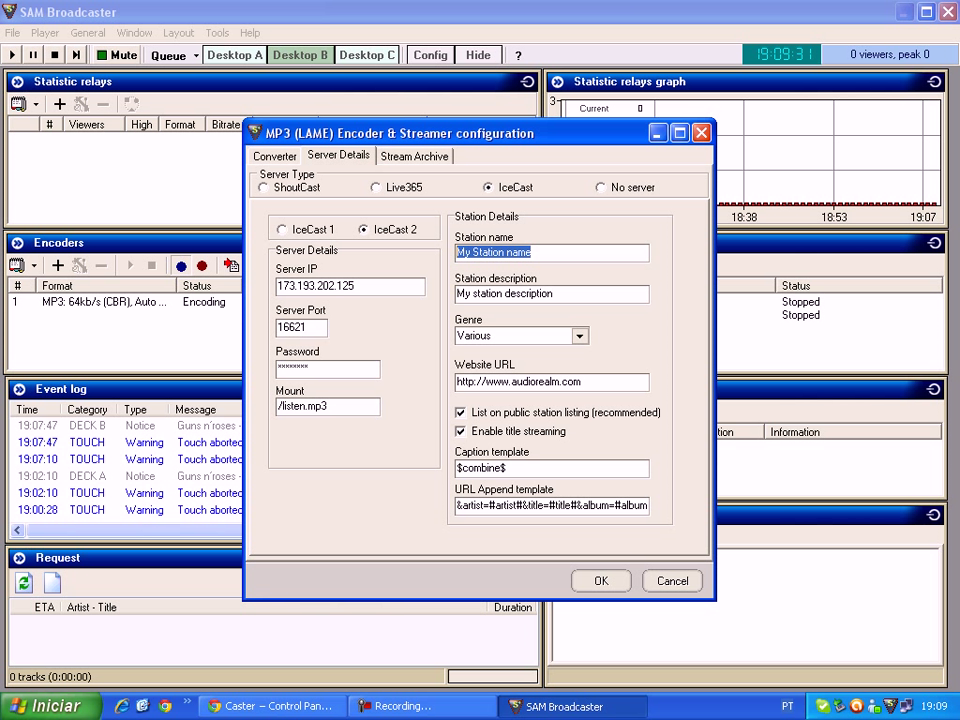
- Enter station name 'Rádio Portal Br 93' and a row of dots as the description
{"action": "type", "text": "R"}
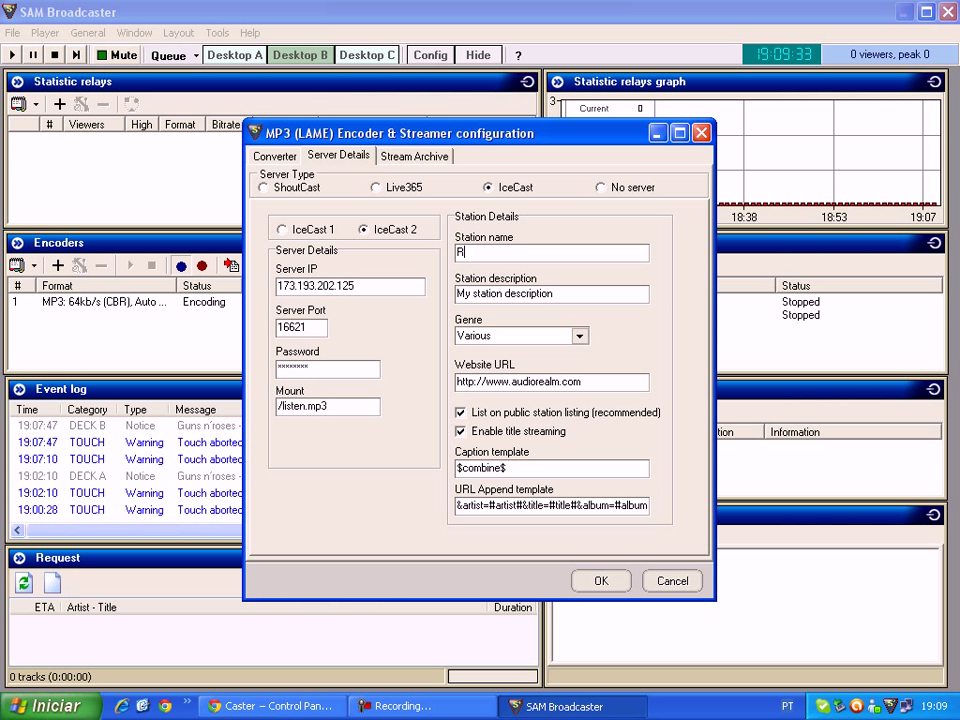
{"action": "type", "text": "ádio Portal Br 93"}
{"action": "key", "text": "Tab"}
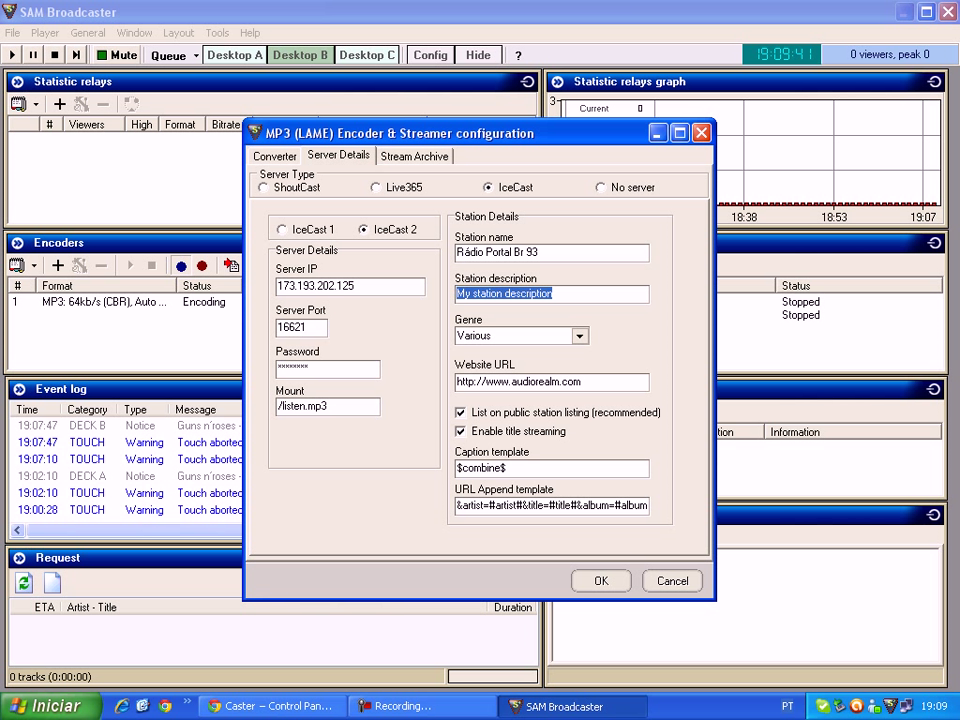
{"action": "type", "text": "pora"}
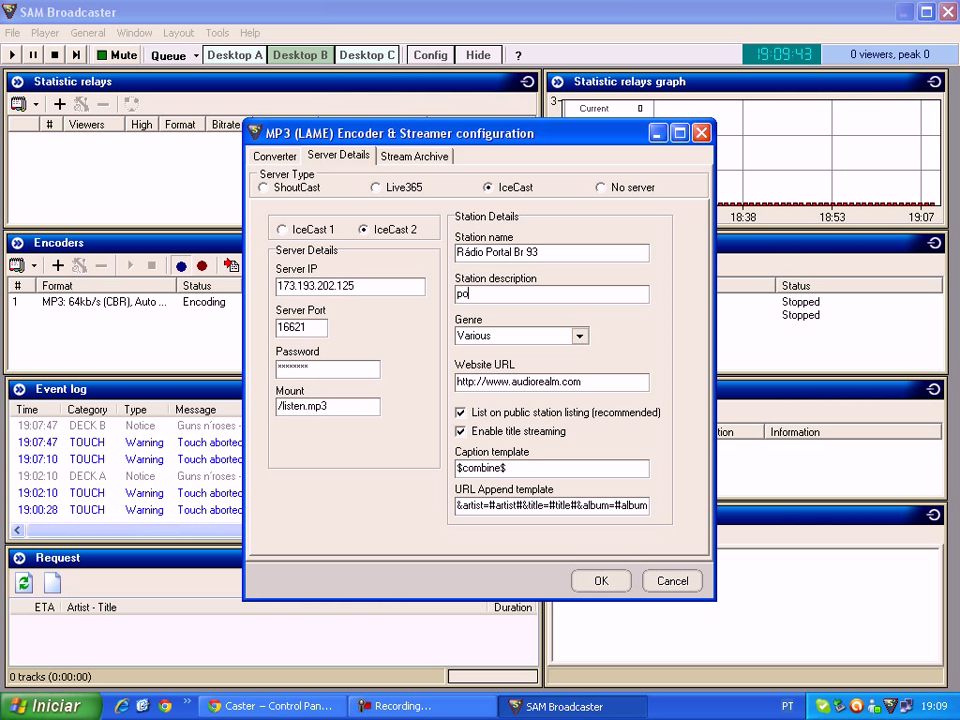
{"action": "key", "text": "BackSpace"}
{"action": "key", "text": "BackSpace"}
{"action": "key", "text": "BackSpace"}
{"action": "key", "text": "BackSpace"}
{"action": "type", "text": ".........."}
{"action": "key", "text": "Tab"}
{"action": "key", "text": "Tab"}
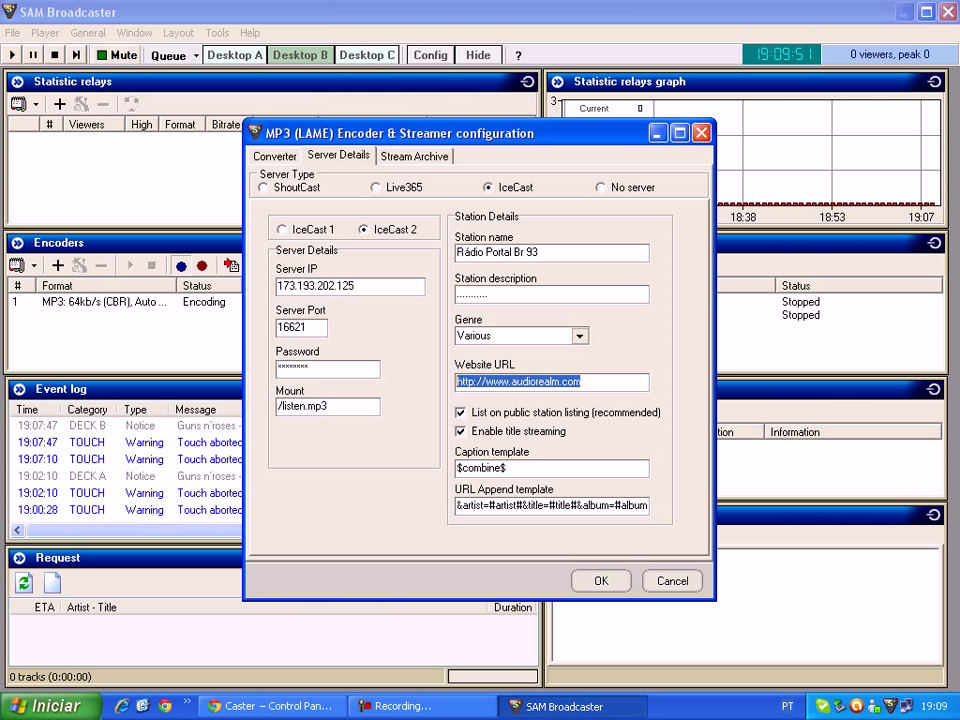
{"action": "left_click", "coordinate": [270, 706]}
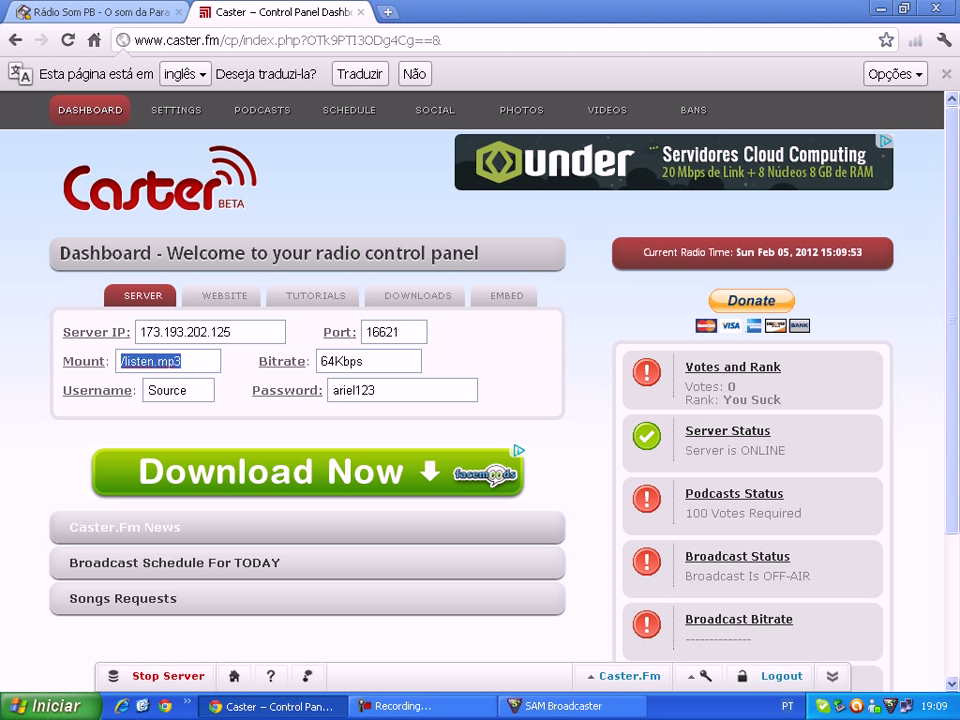
{"action": "left_click", "coordinate": [221, 295]}
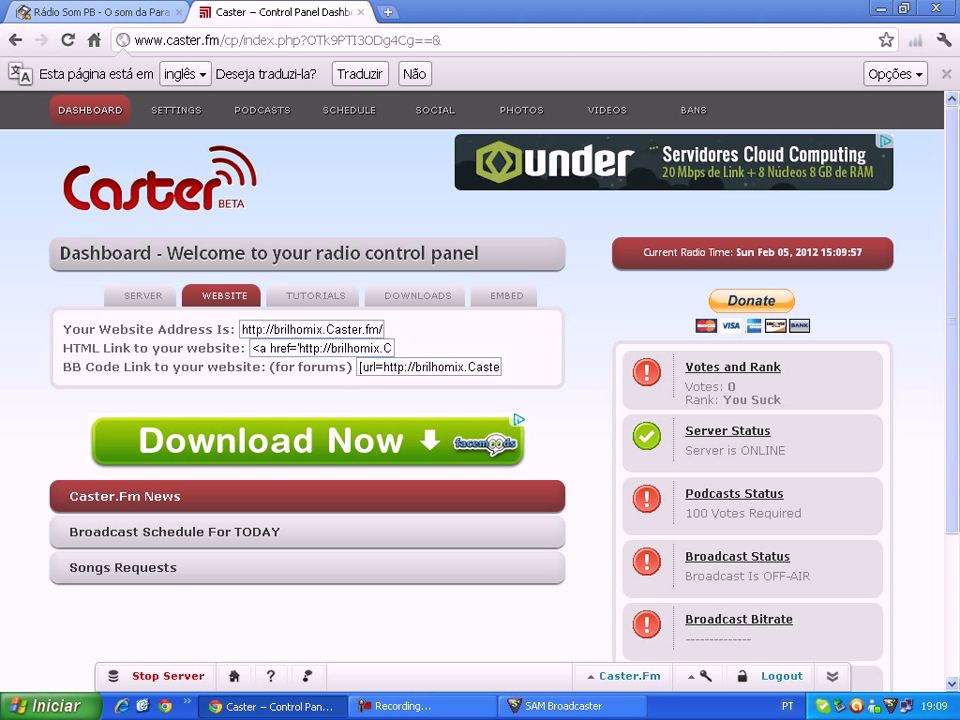
{"action": "left_click", "coordinate": [311, 329]}
{"action": "key", "text": "ctrl+c"}
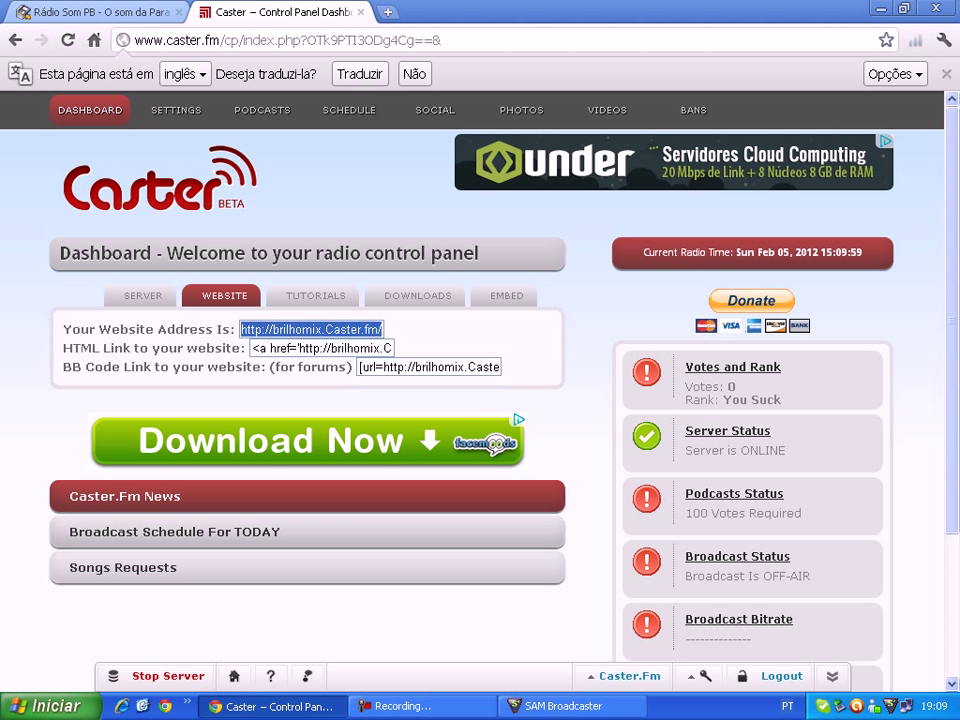
{"action": "key", "text": "alt+Tab"}
{"action": "key", "text": "ctrl+v"}
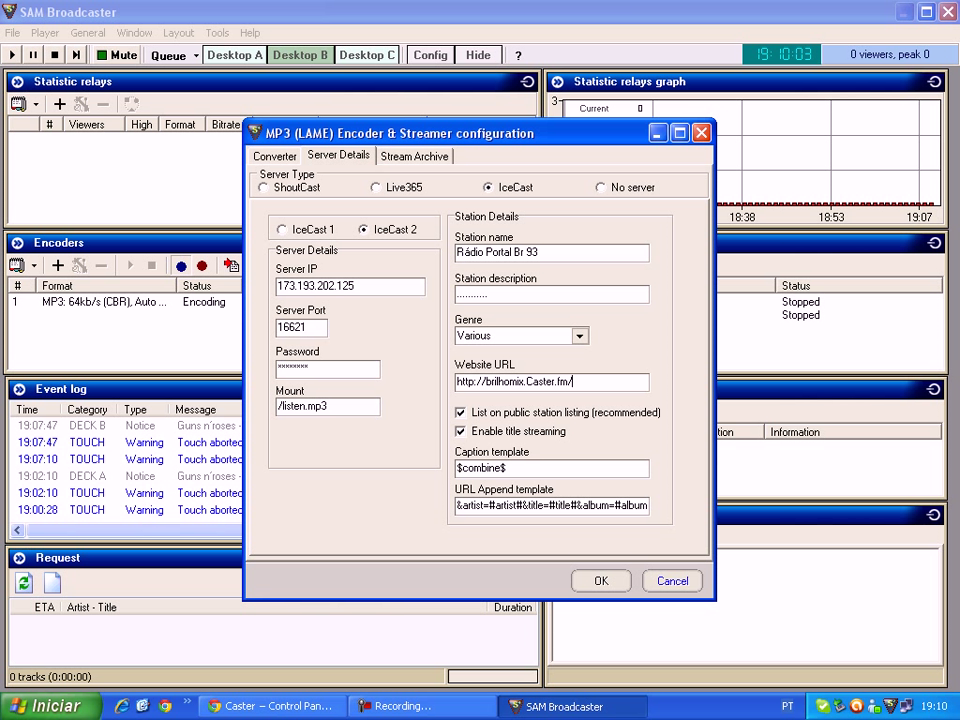
- Close the encoder settings, select the MP3 64kb/s encoder, and show the Desktop A deck layout
{"action": "left_click", "coordinate": [672, 580]}
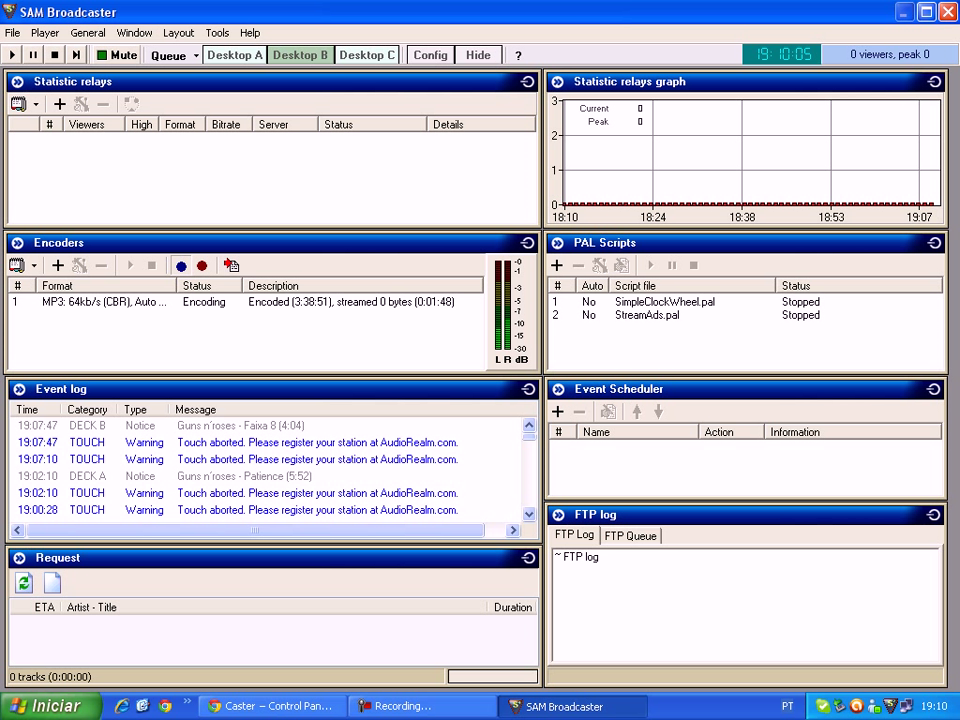
{"action": "left_click", "coordinate": [100, 301]}
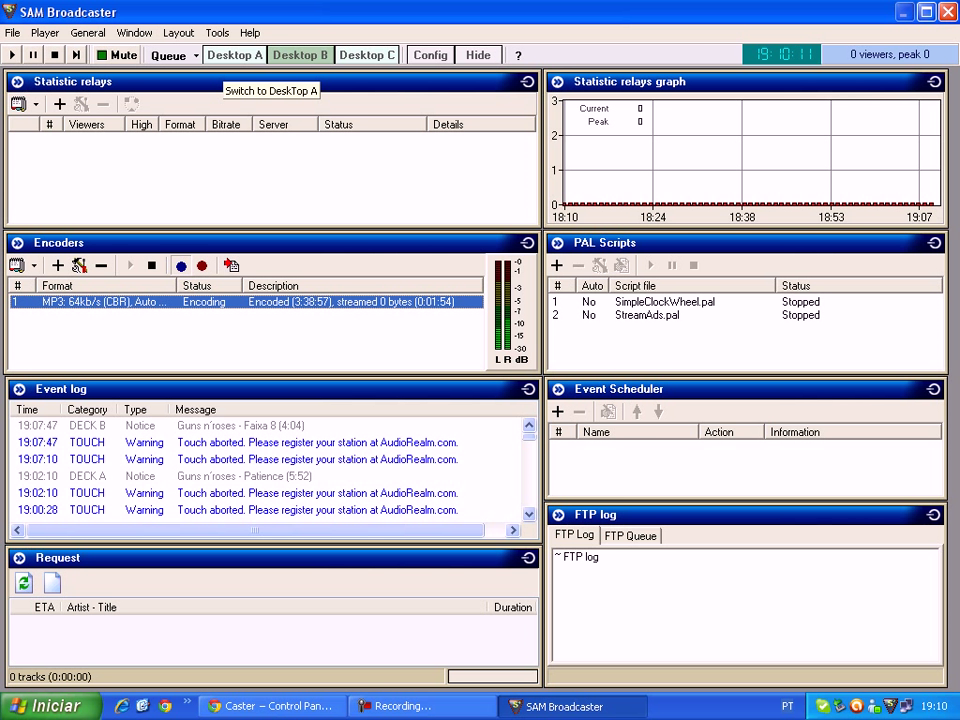
{"action": "left_click", "coordinate": [234, 55]}
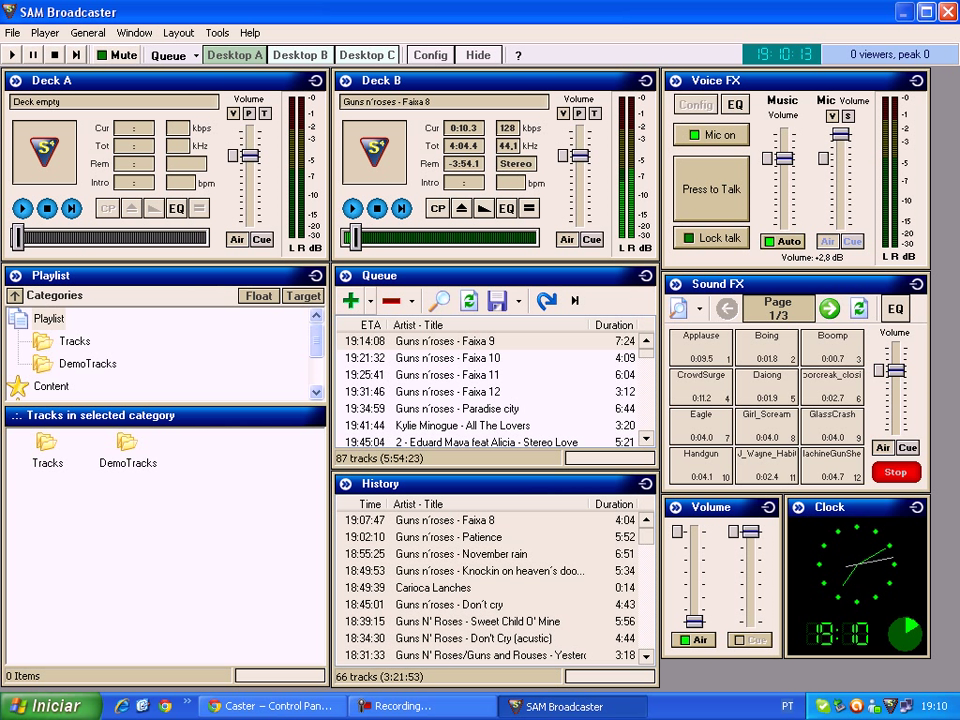
{"action": "key", "text": "ctrl+o"}
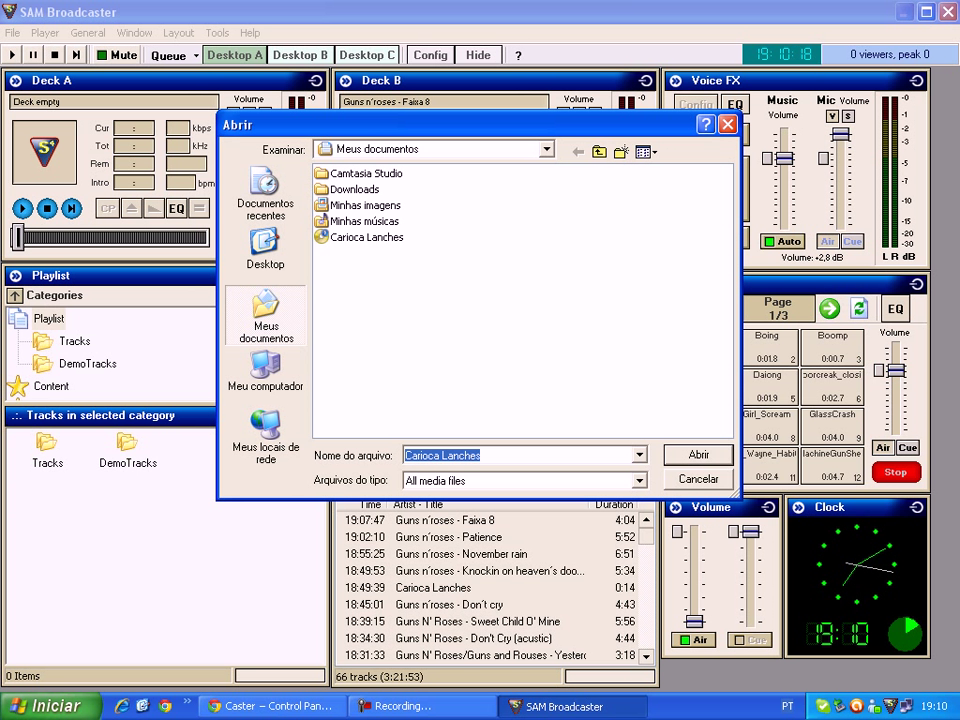
{"action": "double_click", "coordinate": [364, 221]}
{"action": "double_click", "coordinate": [400, 173]}
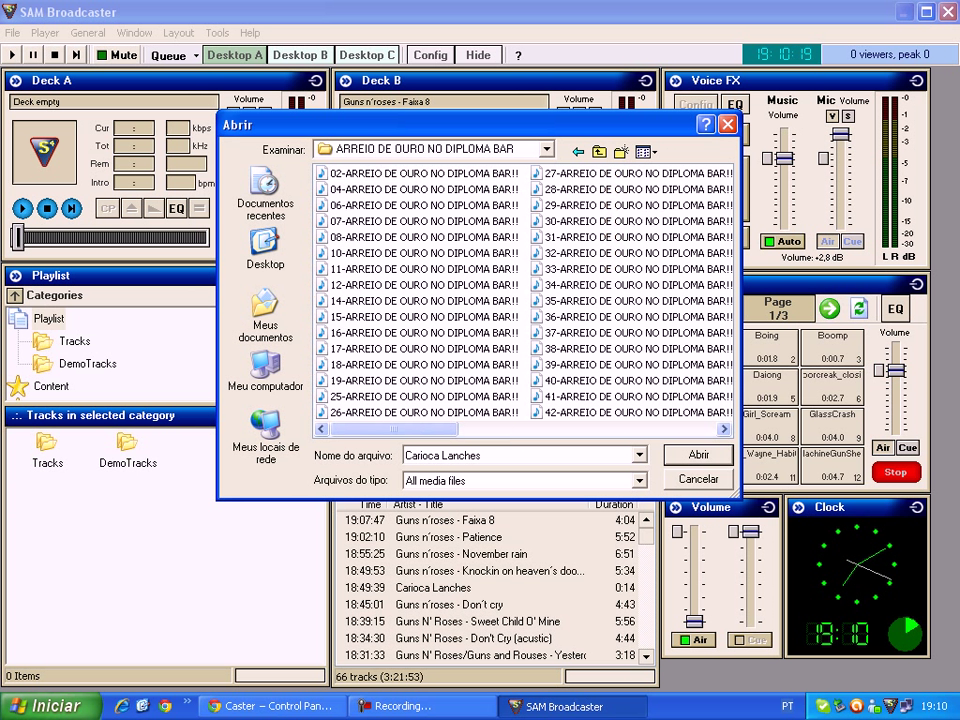
{"action": "left_click", "coordinate": [727, 124]}
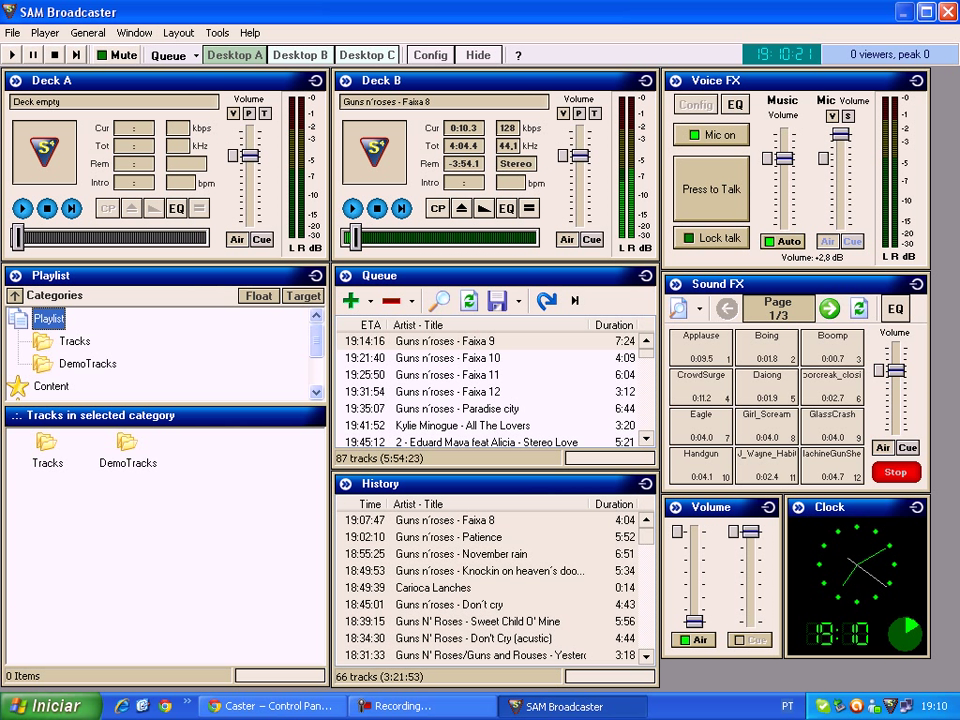